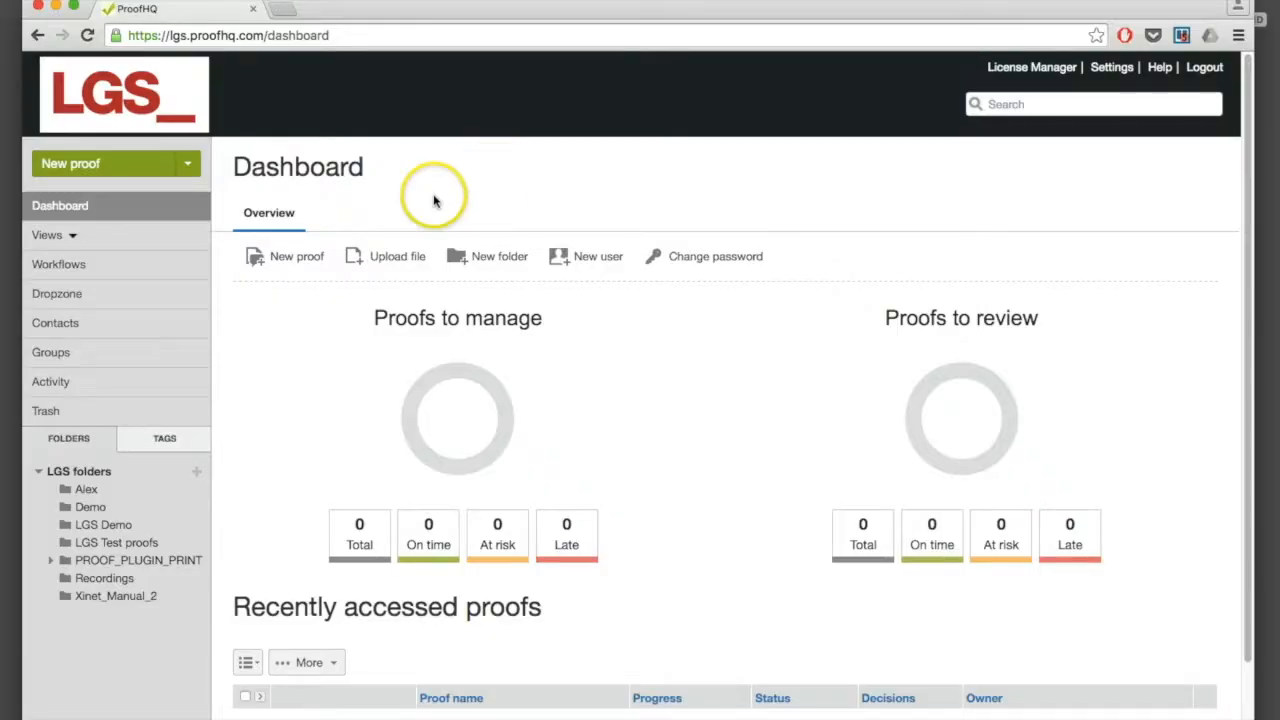
Step: Start a new proof and upload LGS_ Presentation.pdf from the Desktop as its file
click(106, 170)
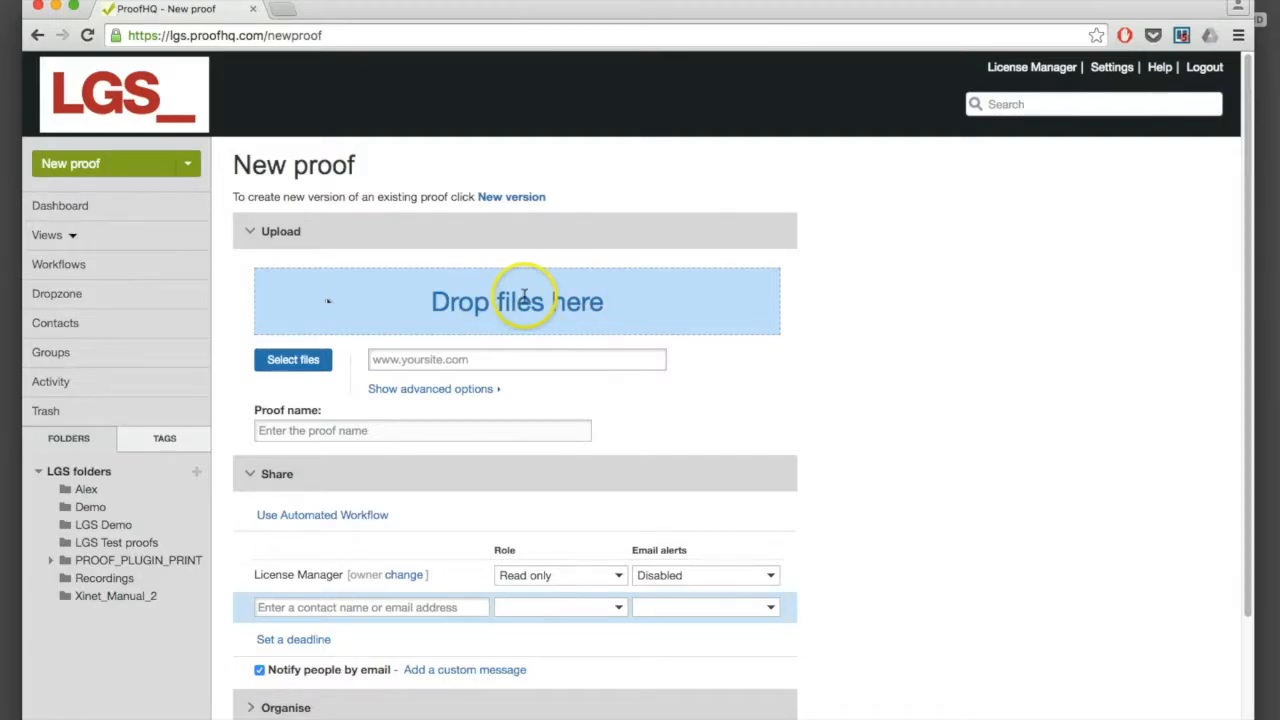
click(318, 358)
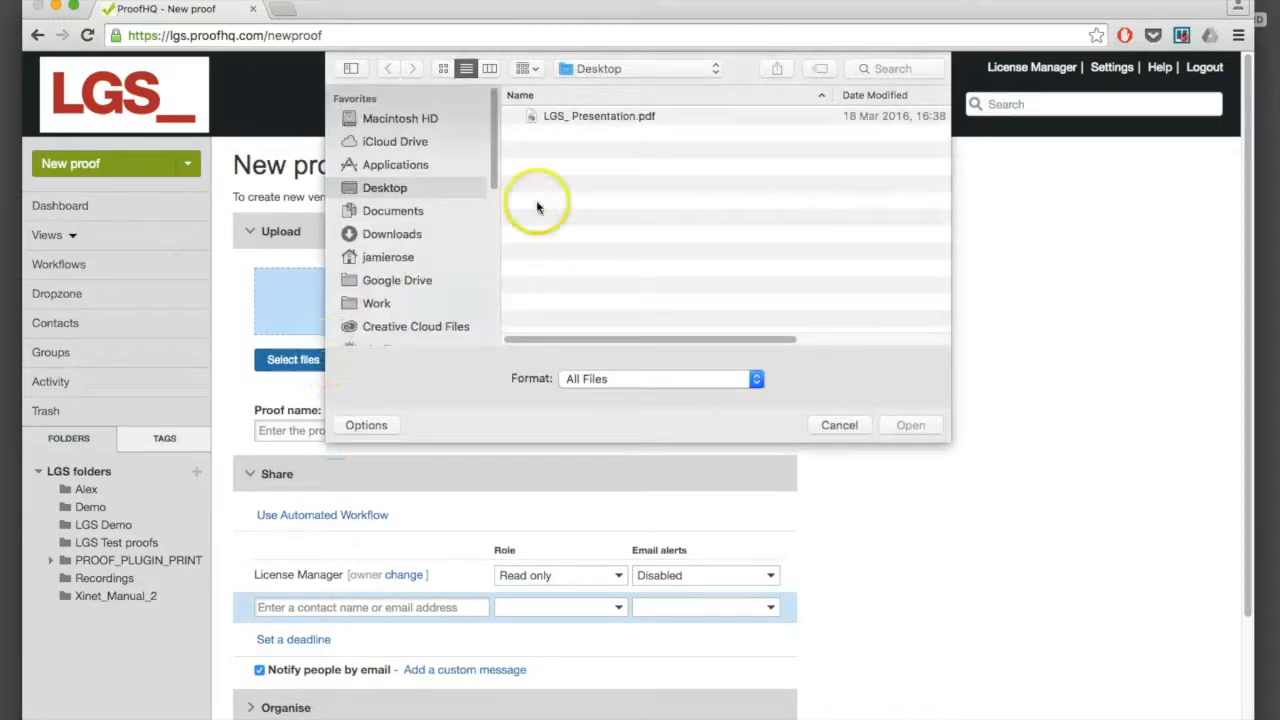
click(605, 117)
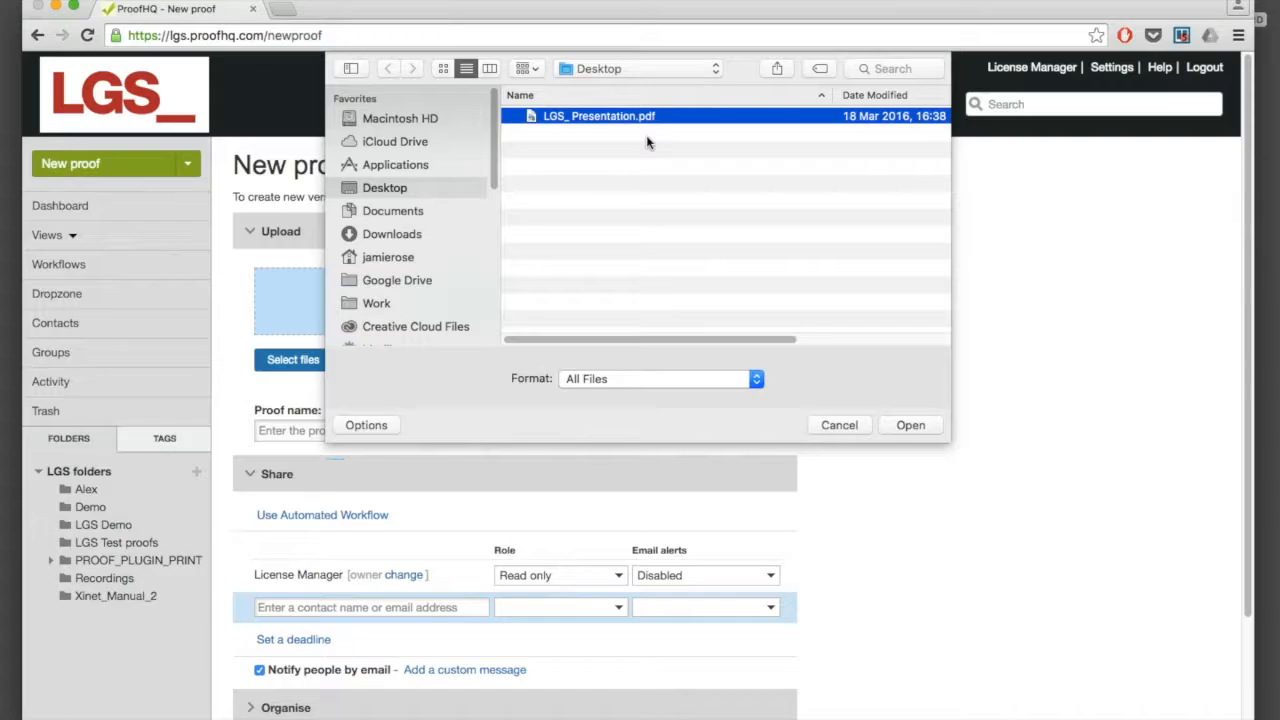
click(916, 425)
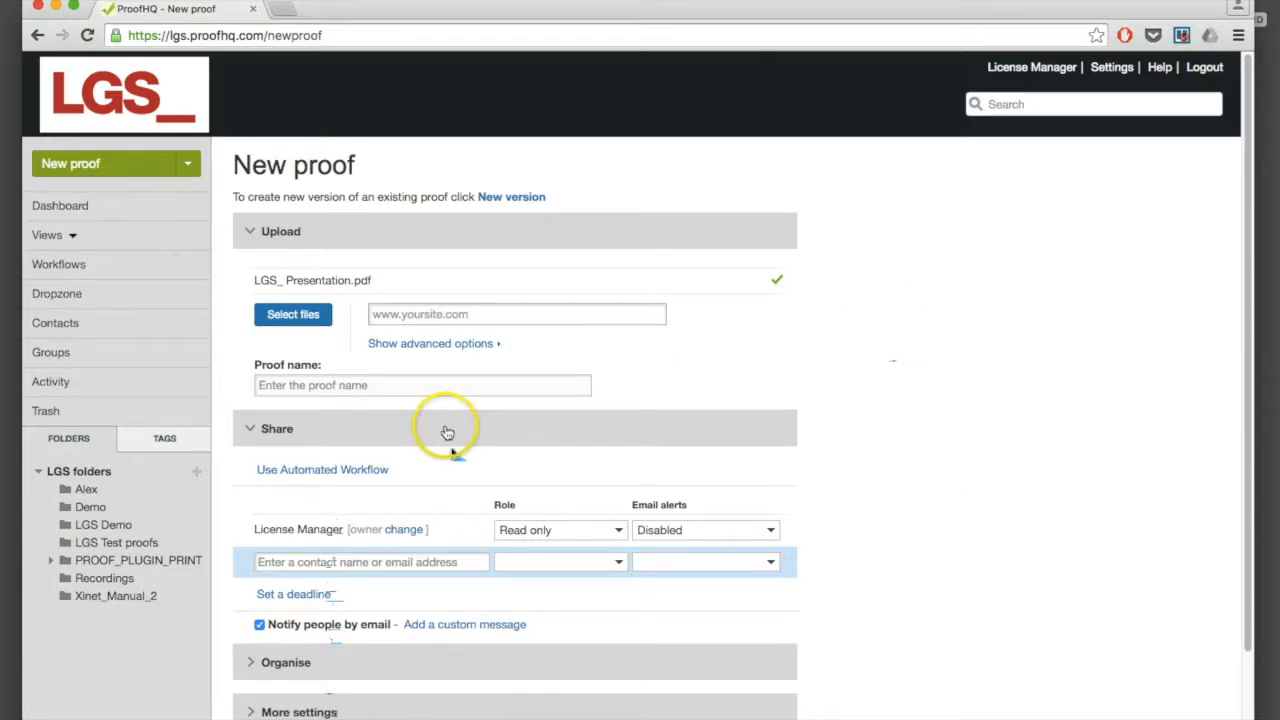
Step: Share the proof with the reviewer contact as Reviewer & Approver with Daily summary alerts, then create it
click(320, 561)
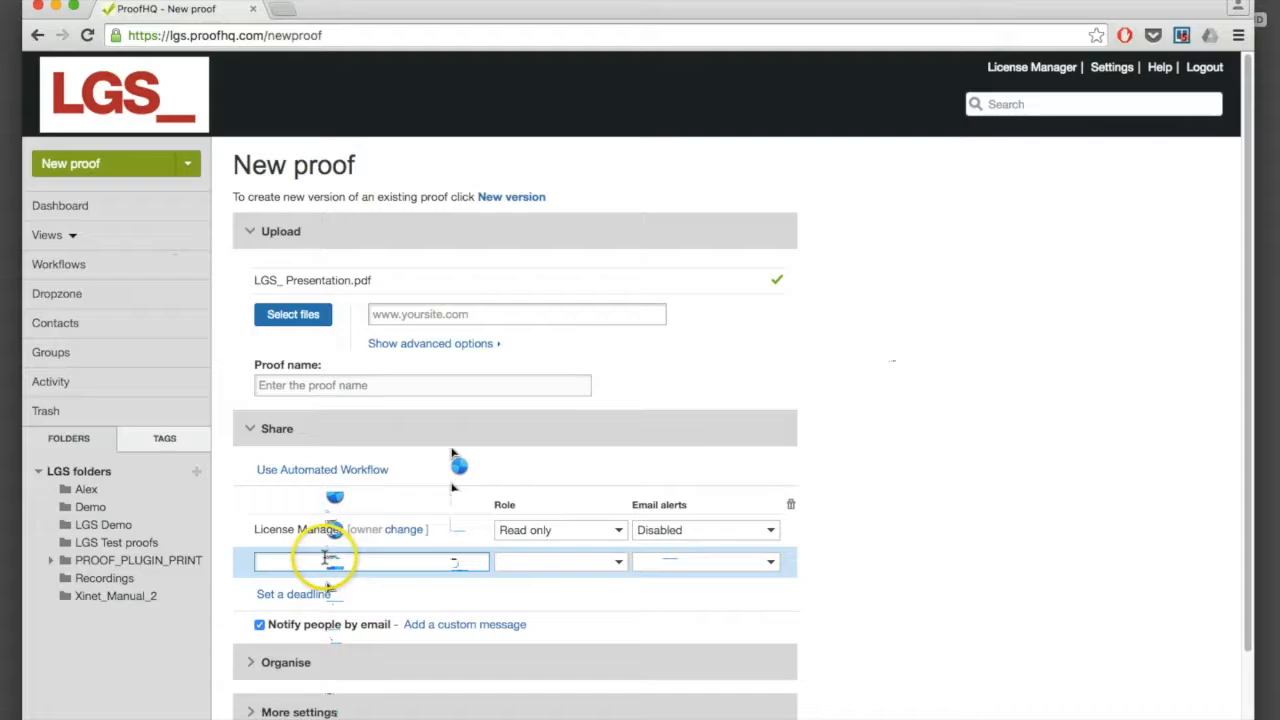
click(340, 582)
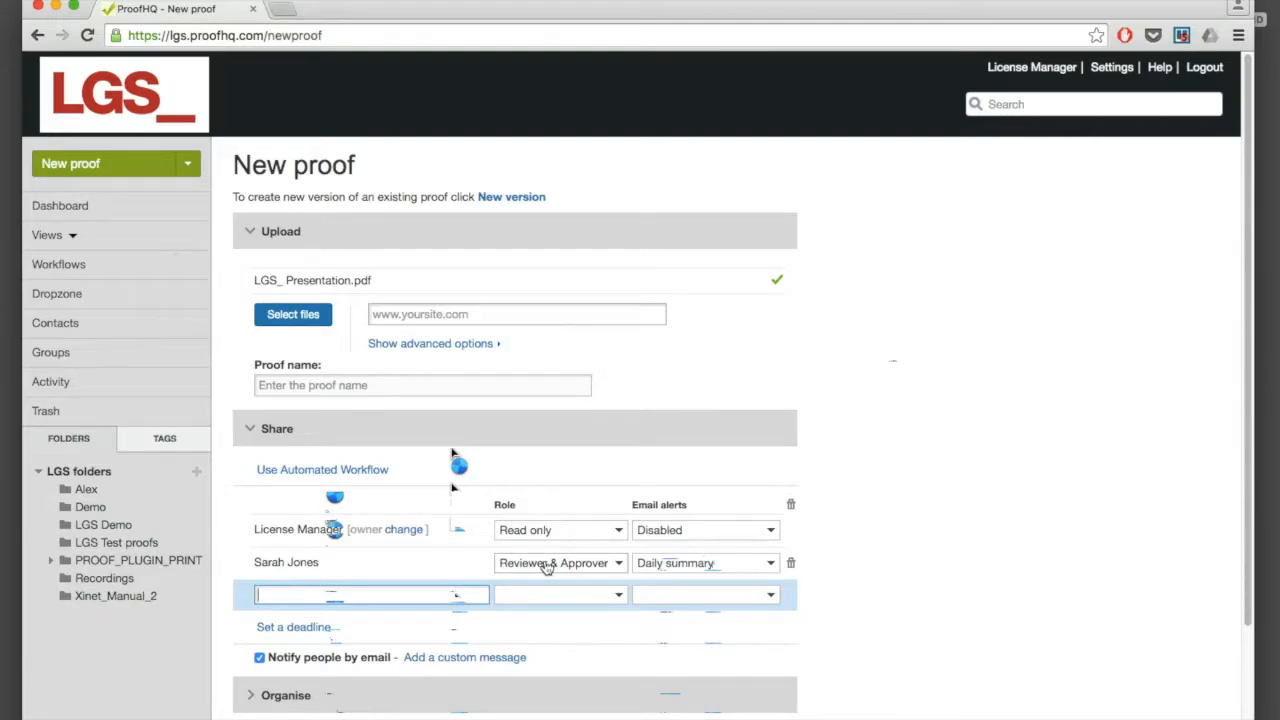
click(659, 567)
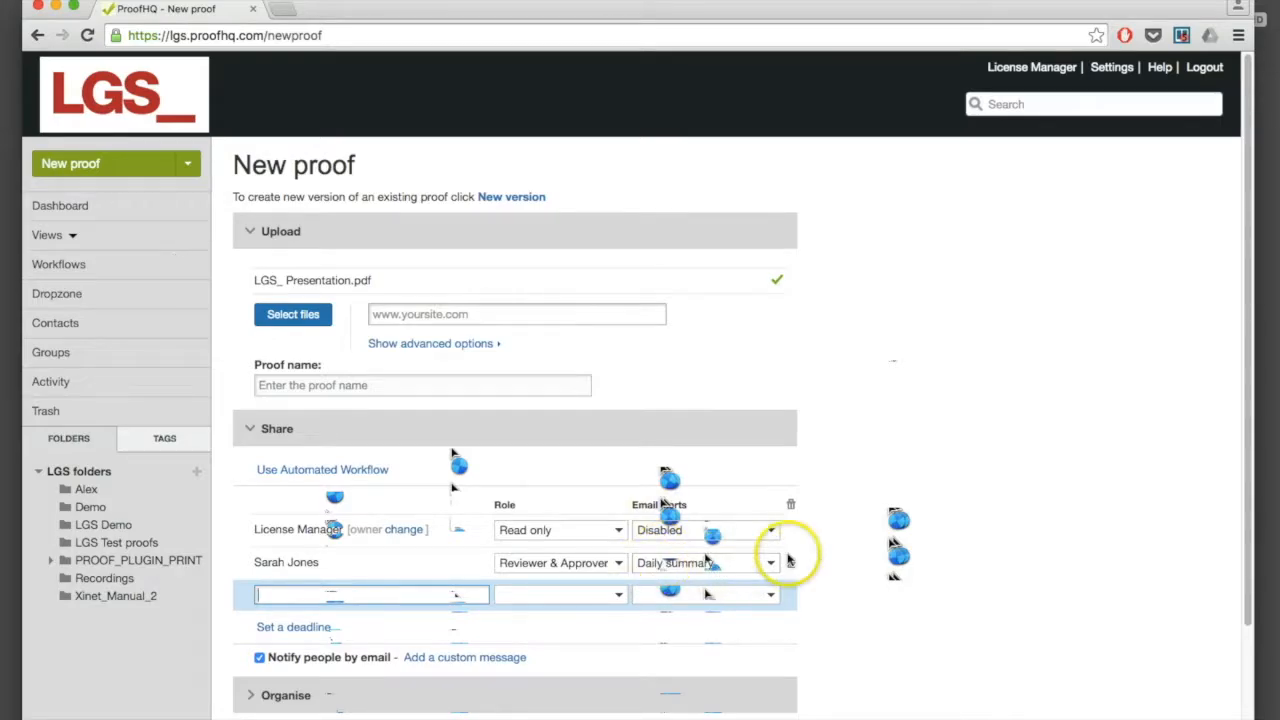
click(957, 550)
scroll(957, 549, down, 2)
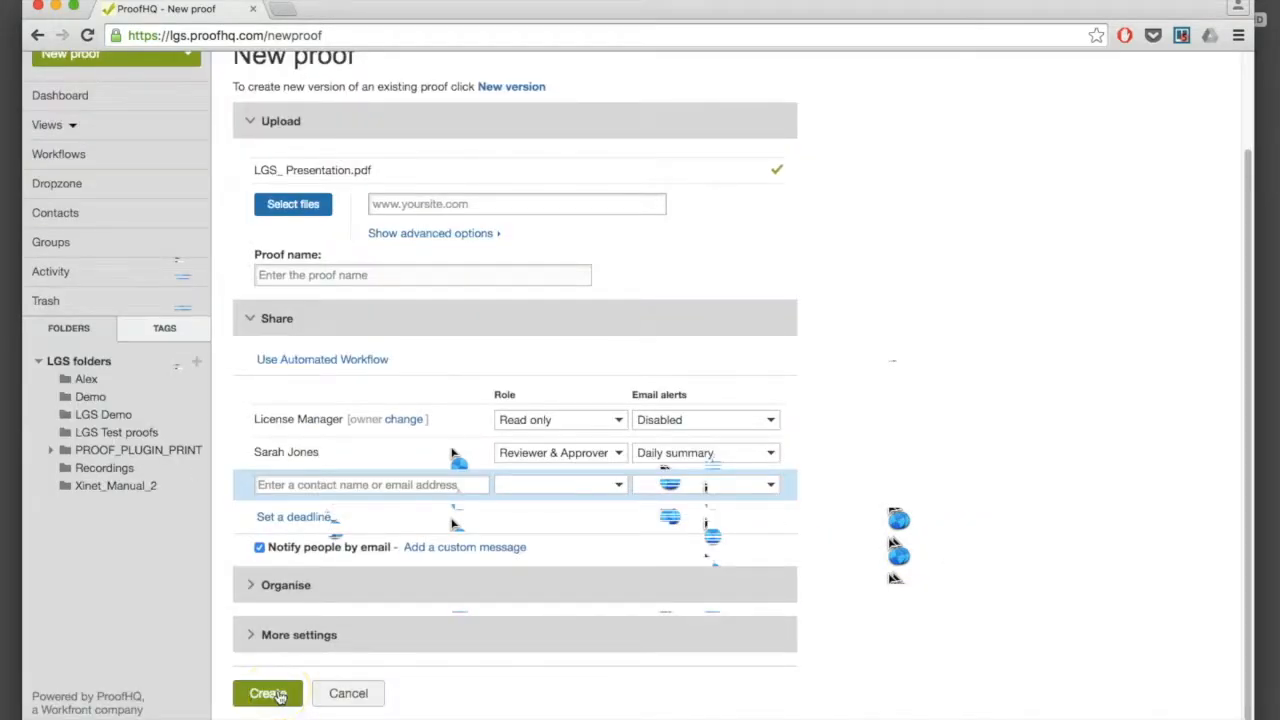
click(268, 694)
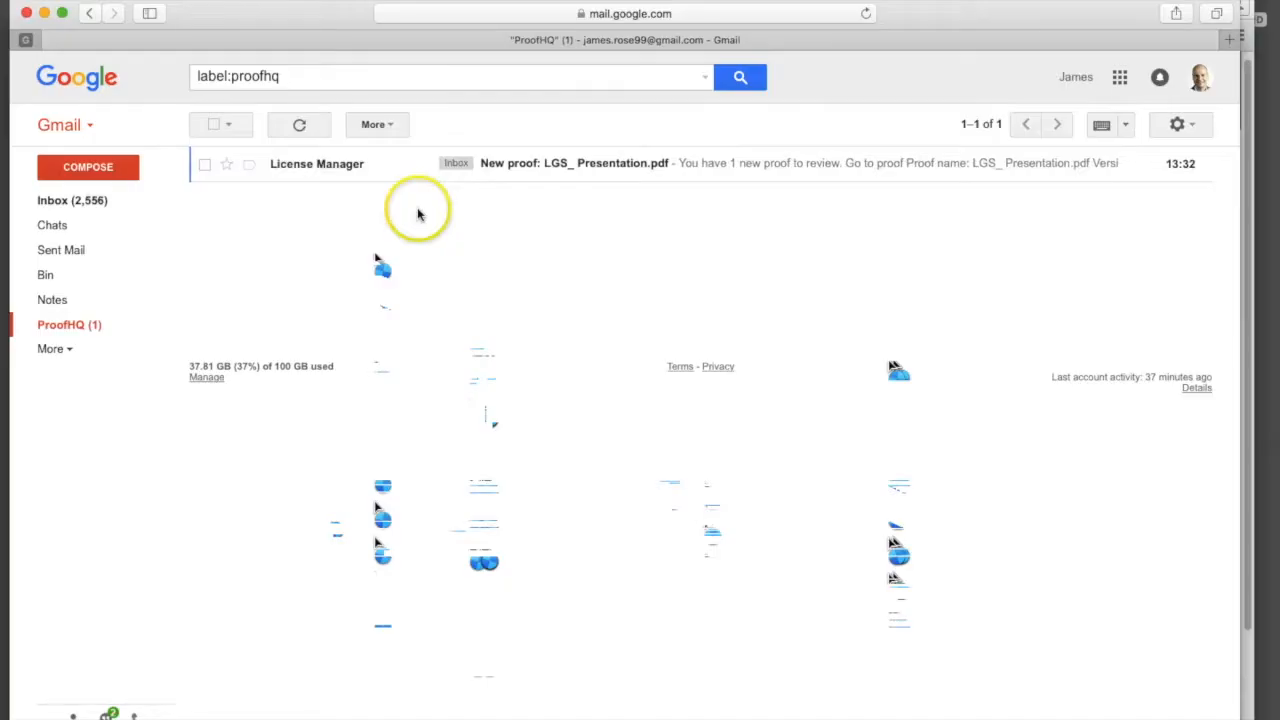
Step: Open ProofHQ's 'New proof' email in Gmail and follow Go to proof to the LGS_ Presentation.pdf viewer
click(500, 215)
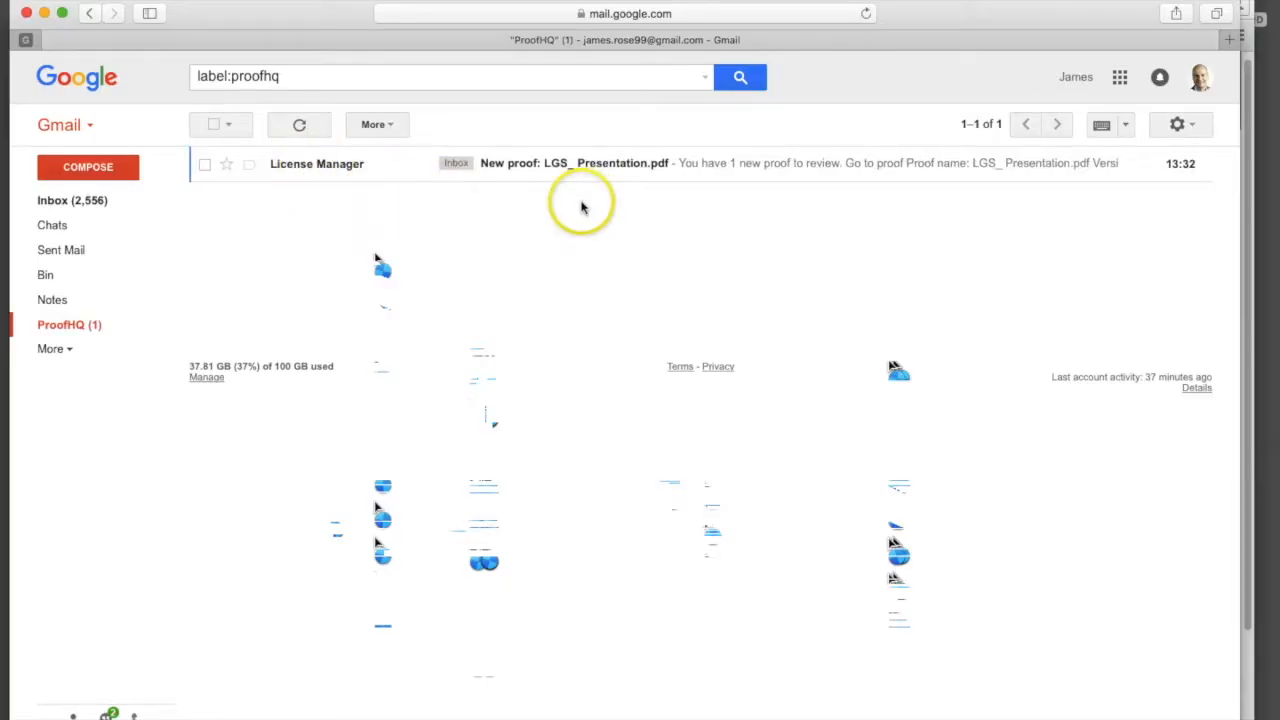
click(530, 165)
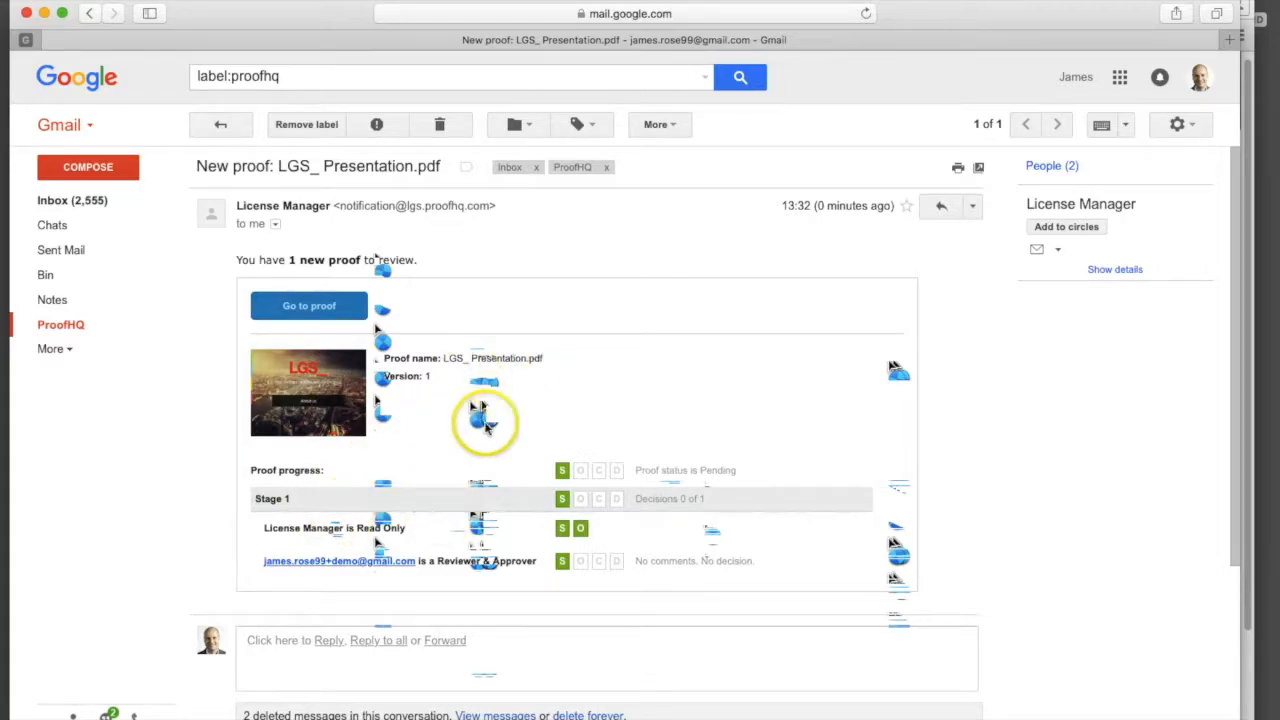
click(324, 313)
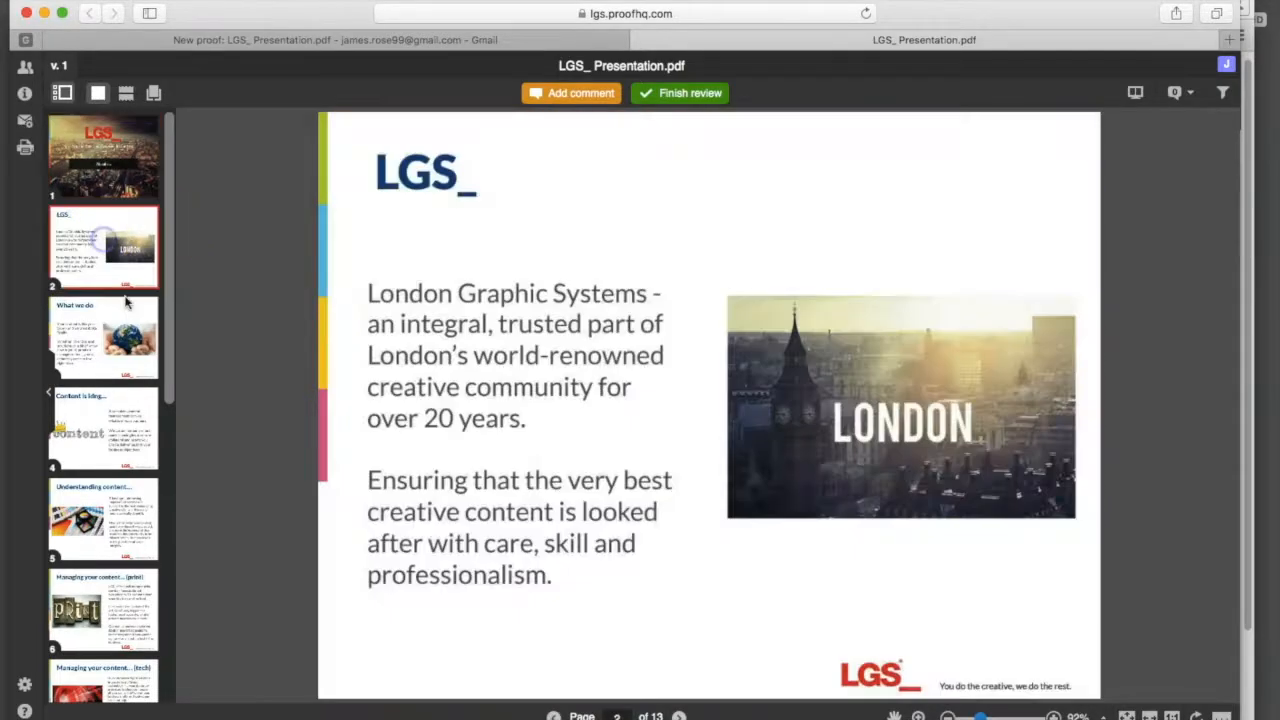
Step: Browse pages 3 and 4, then return to page 2 and start a new comment there
click(115, 340)
click(104, 428)
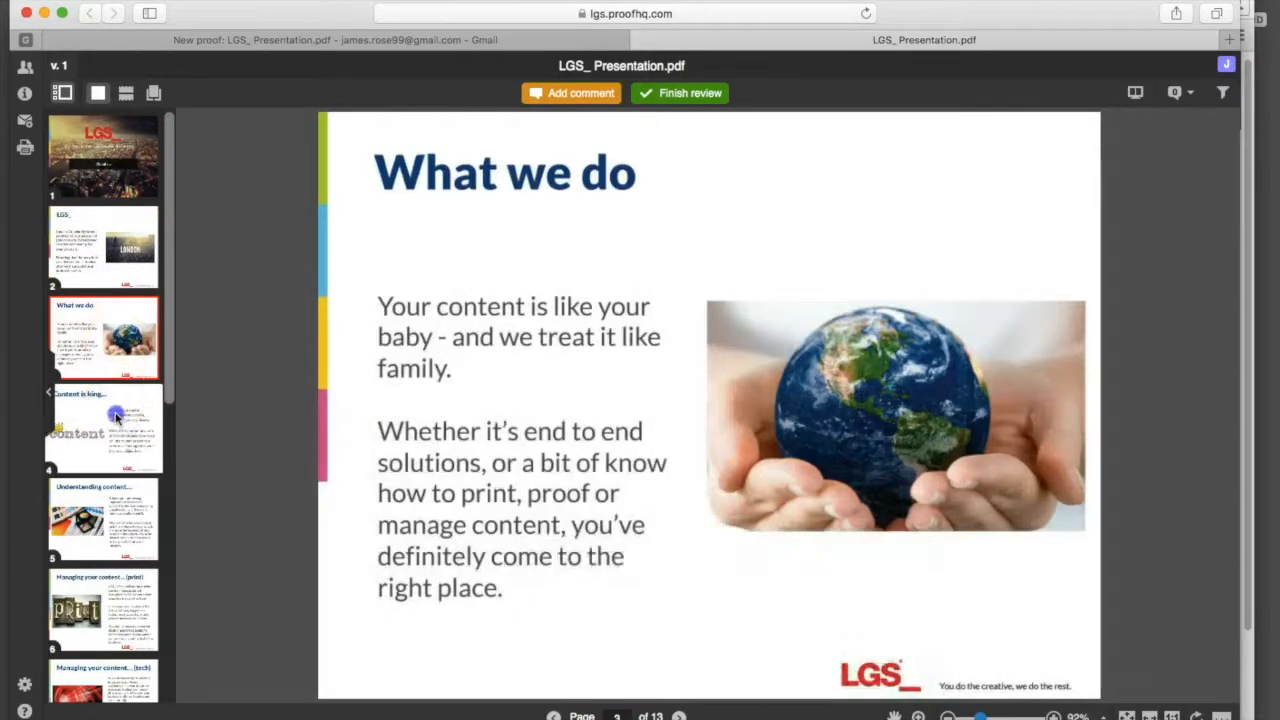
click(93, 258)
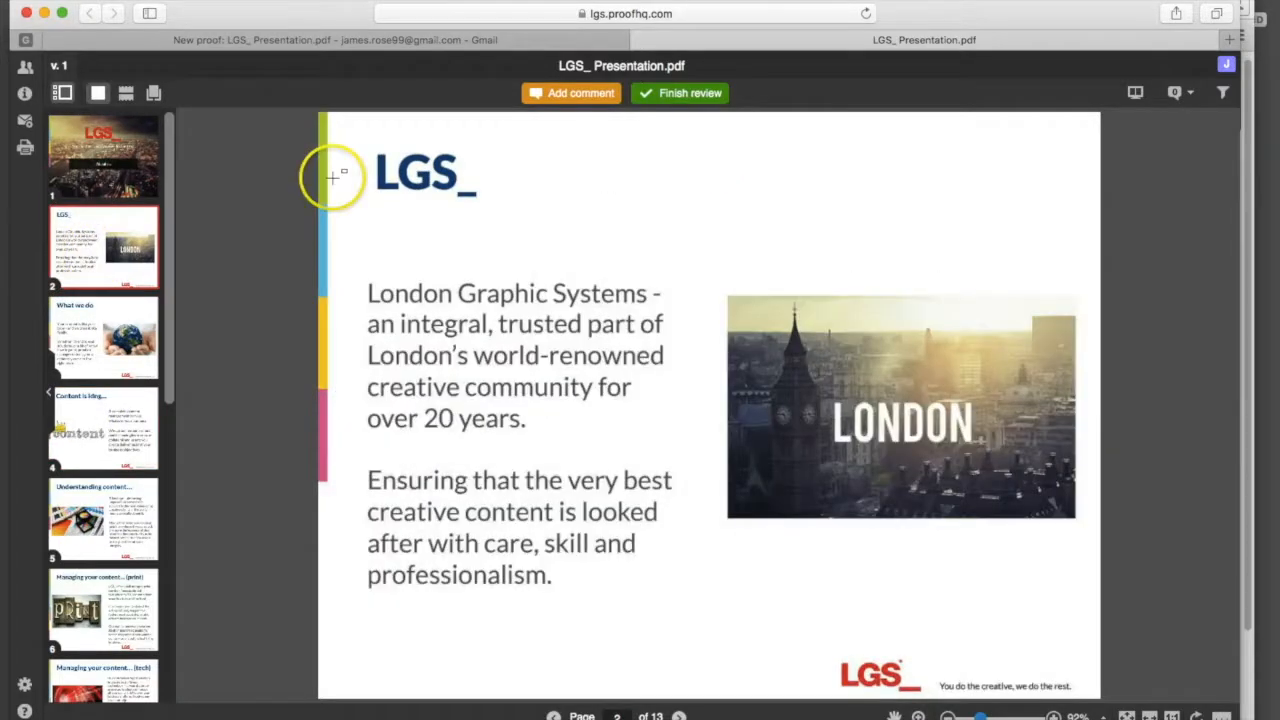
click(566, 98)
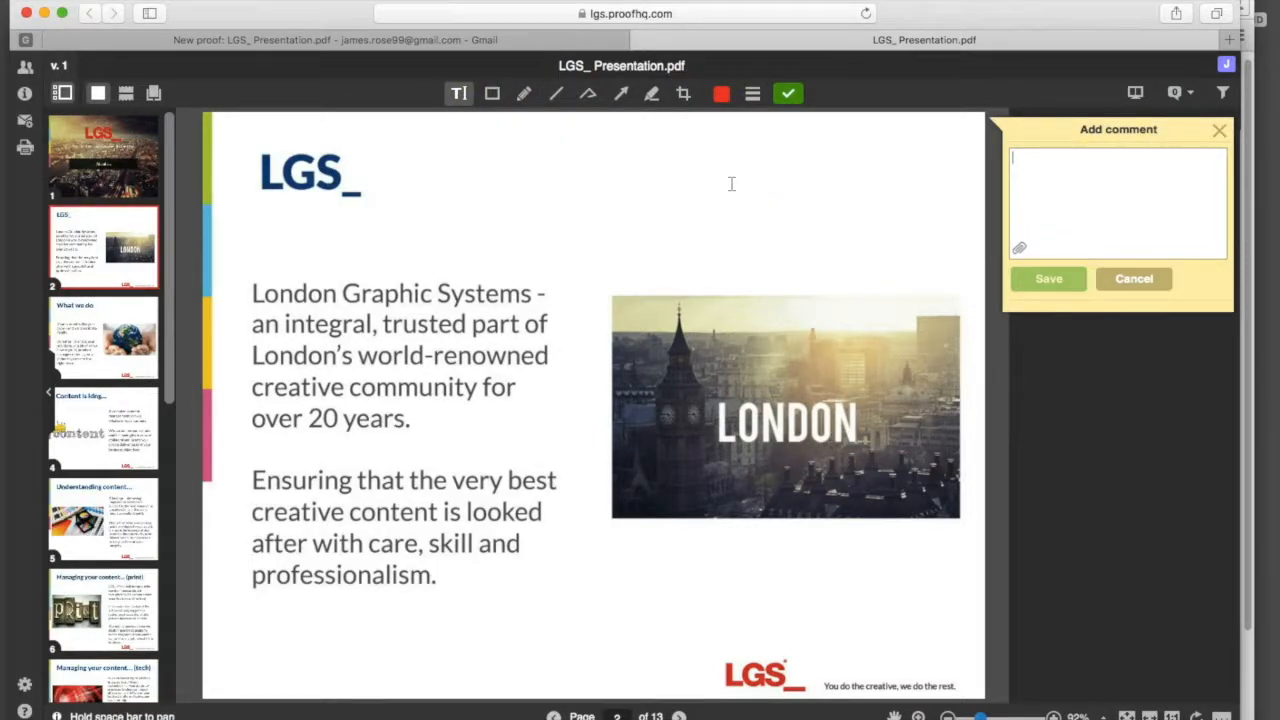
Step: Box the first paragraph on page 2 with a rectangle and save it as a comment
click(491, 92)
drag(240, 268, 574, 447)
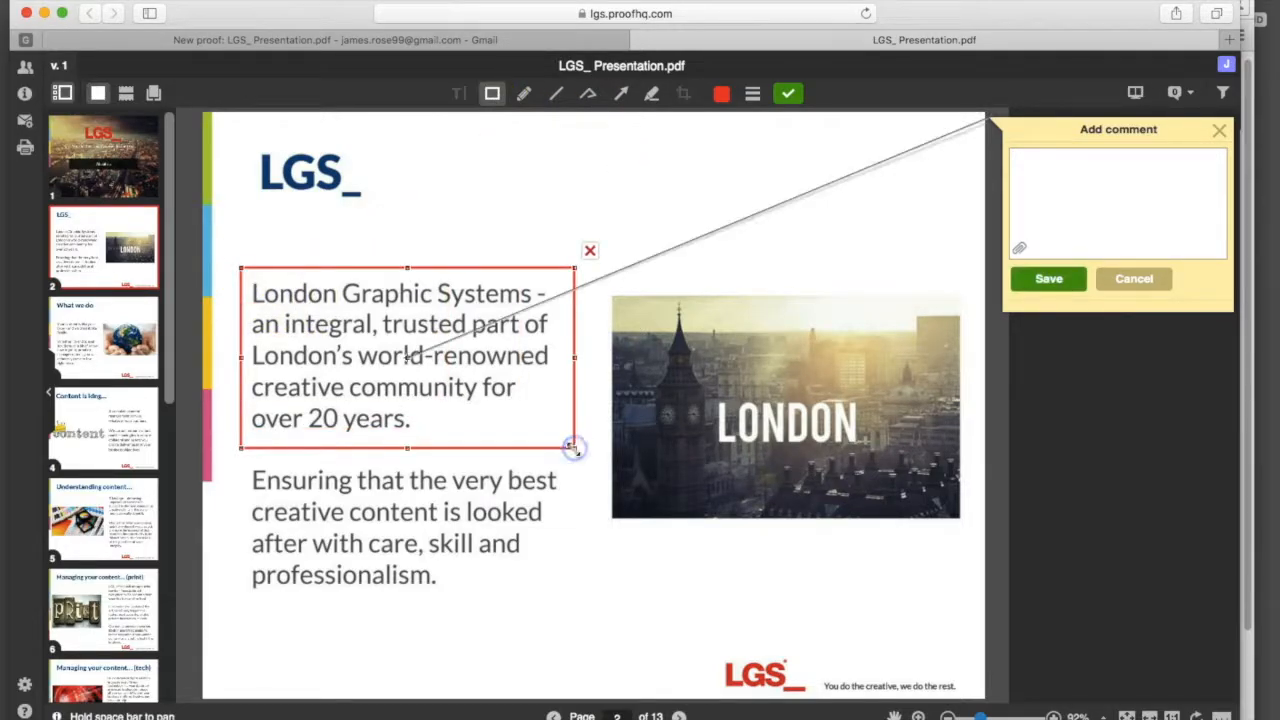
click(1062, 286)
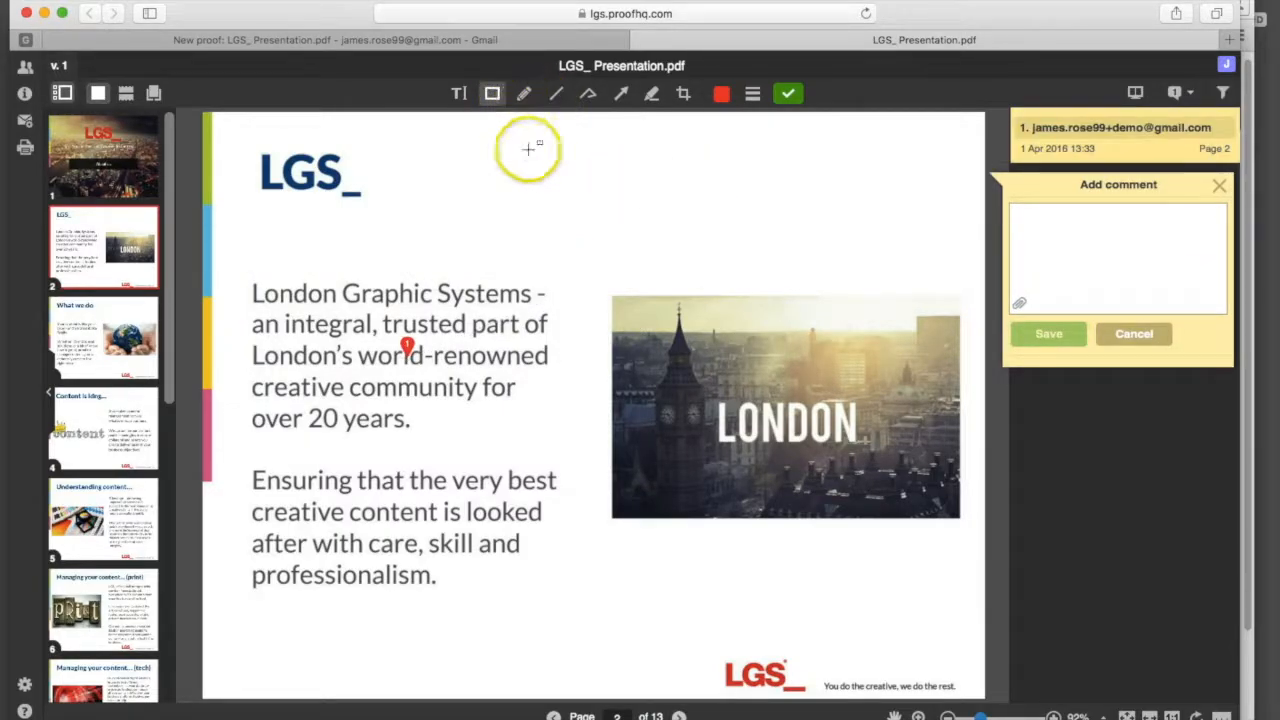
Step: Circle the LGS_ logo, draw an arrow to Big Ben, and save as a second comment
click(523, 93)
mouse_move(276, 120)
mouse_down()
mouse_move(294, 123)
mouse_move(256, 125)
mouse_up()
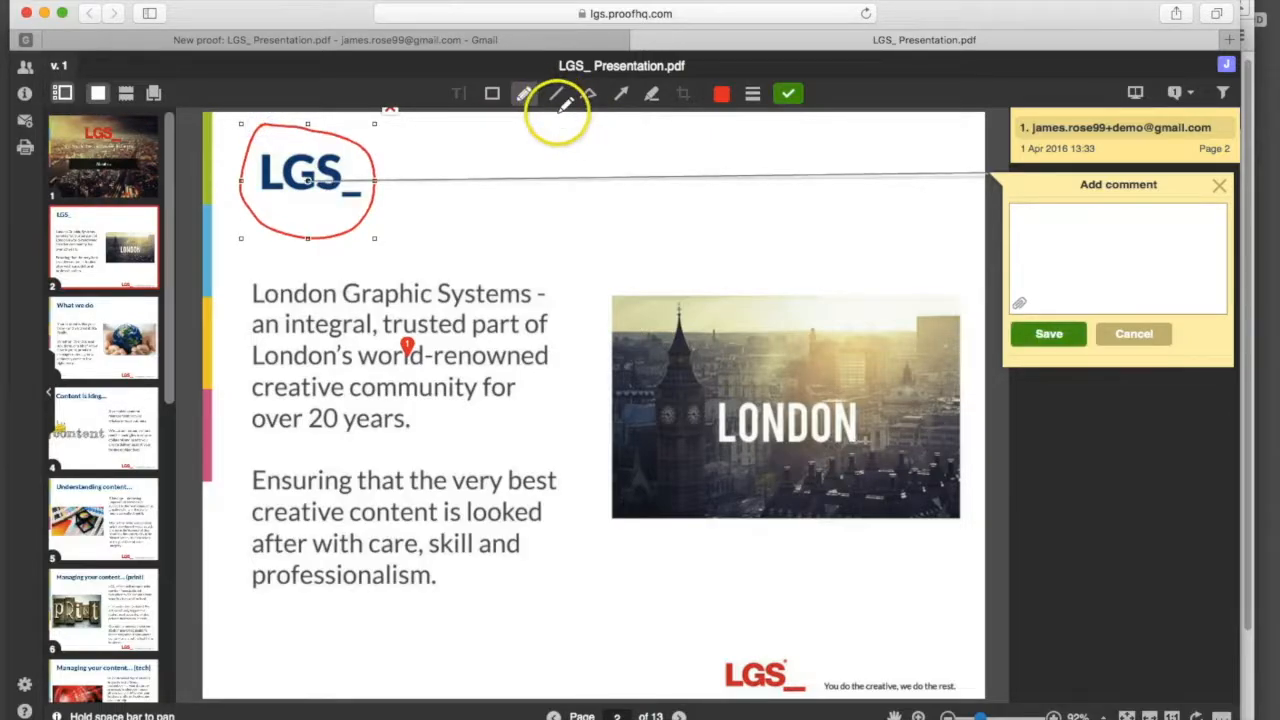
click(620, 95)
drag(524, 414, 679, 451)
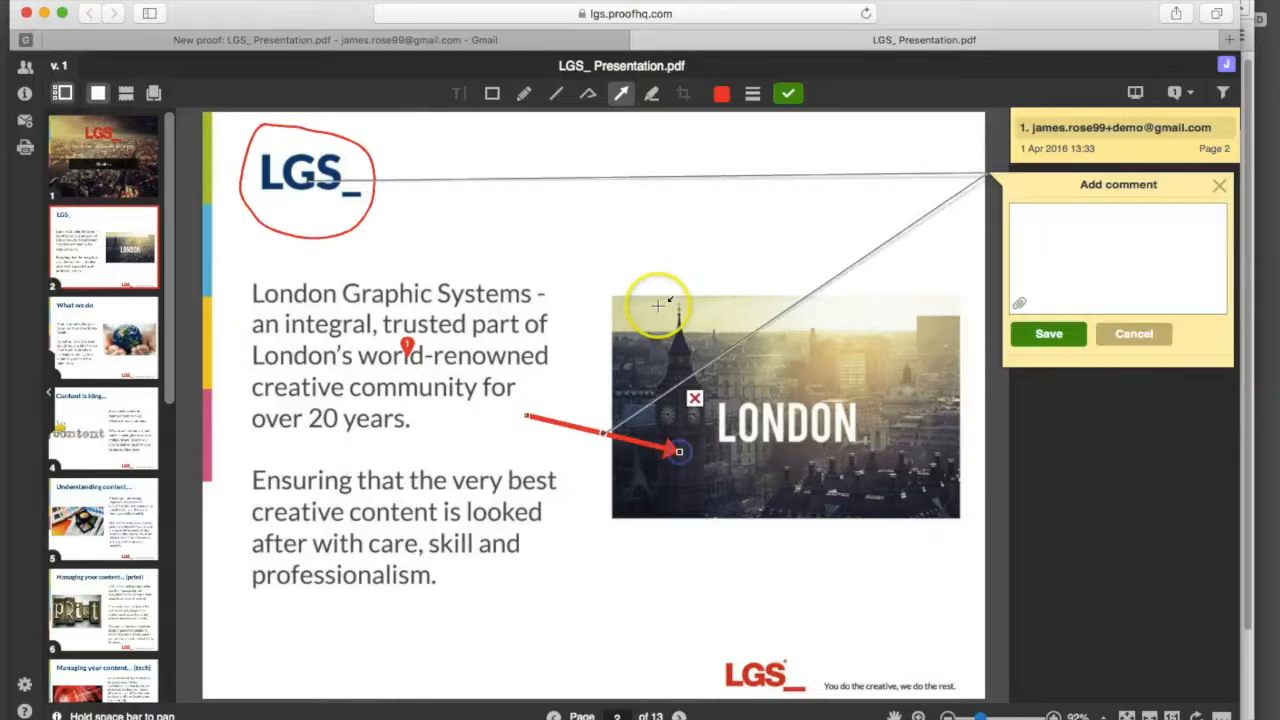
click(1067, 344)
Step: Mark the '20' in 'over 20 years' for replacement with 25 and save the comment
click(458, 93)
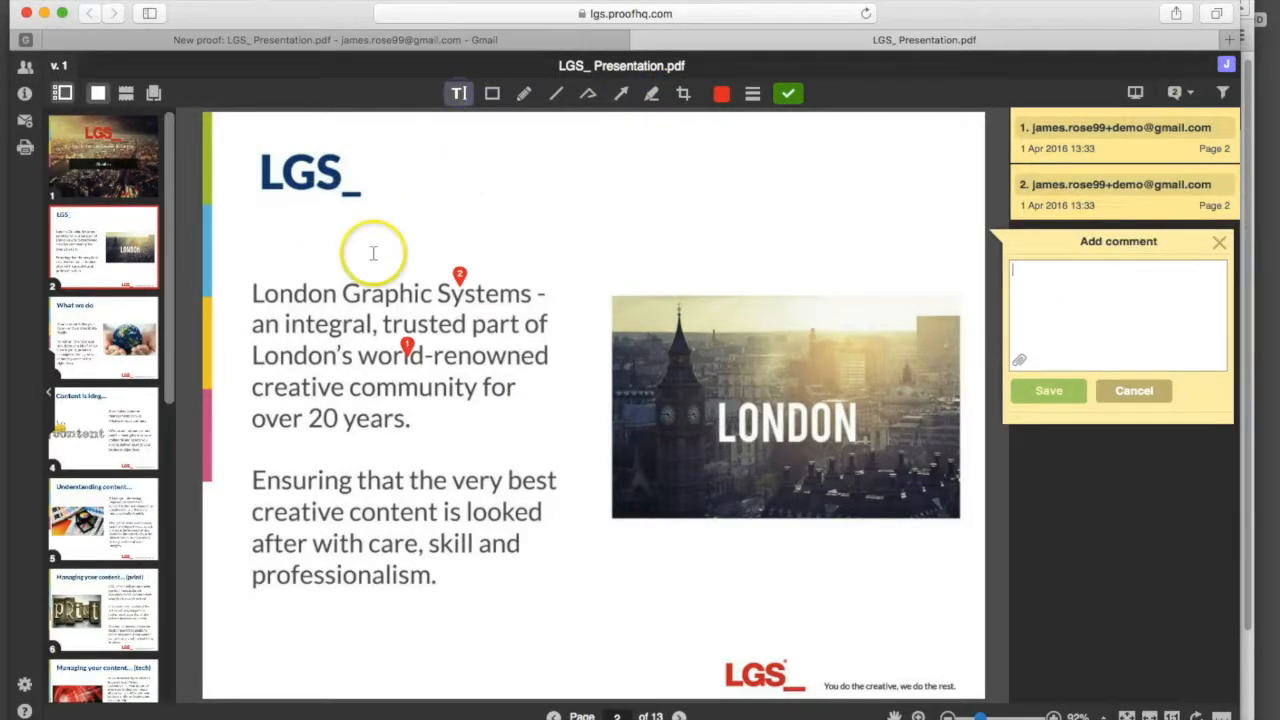
drag(309, 418, 335, 420)
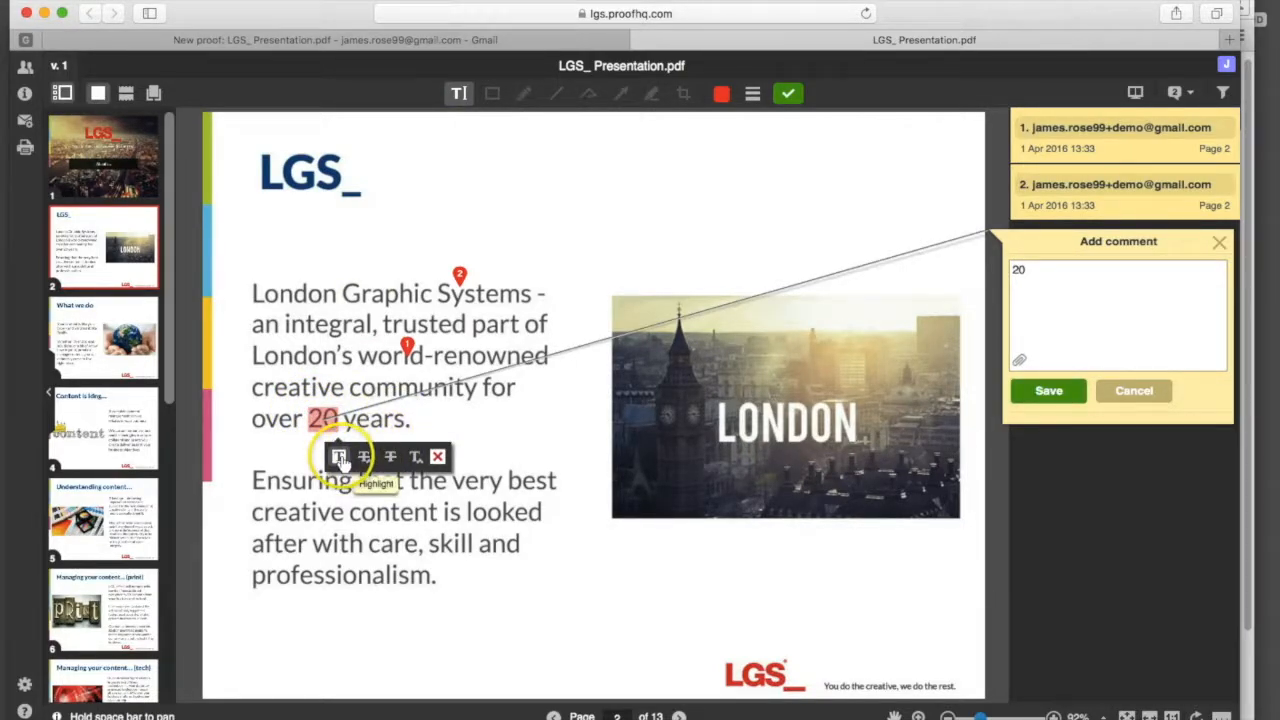
click(363, 458)
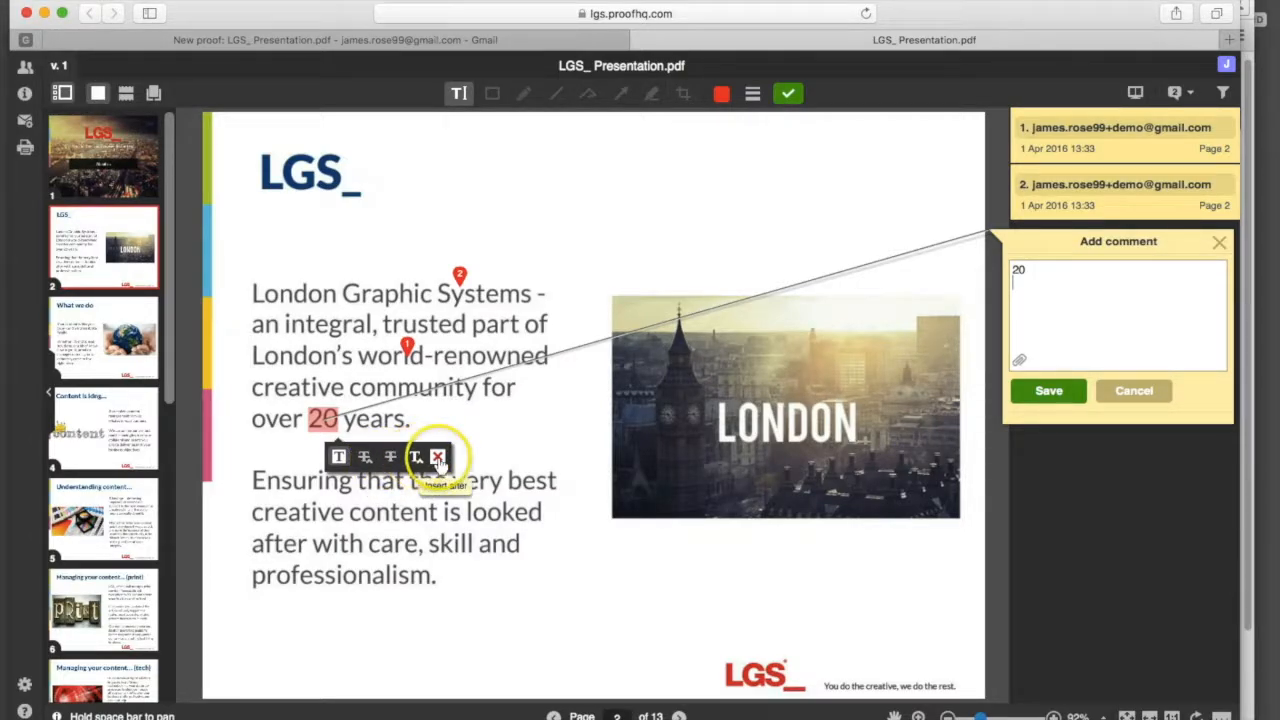
click(385, 461)
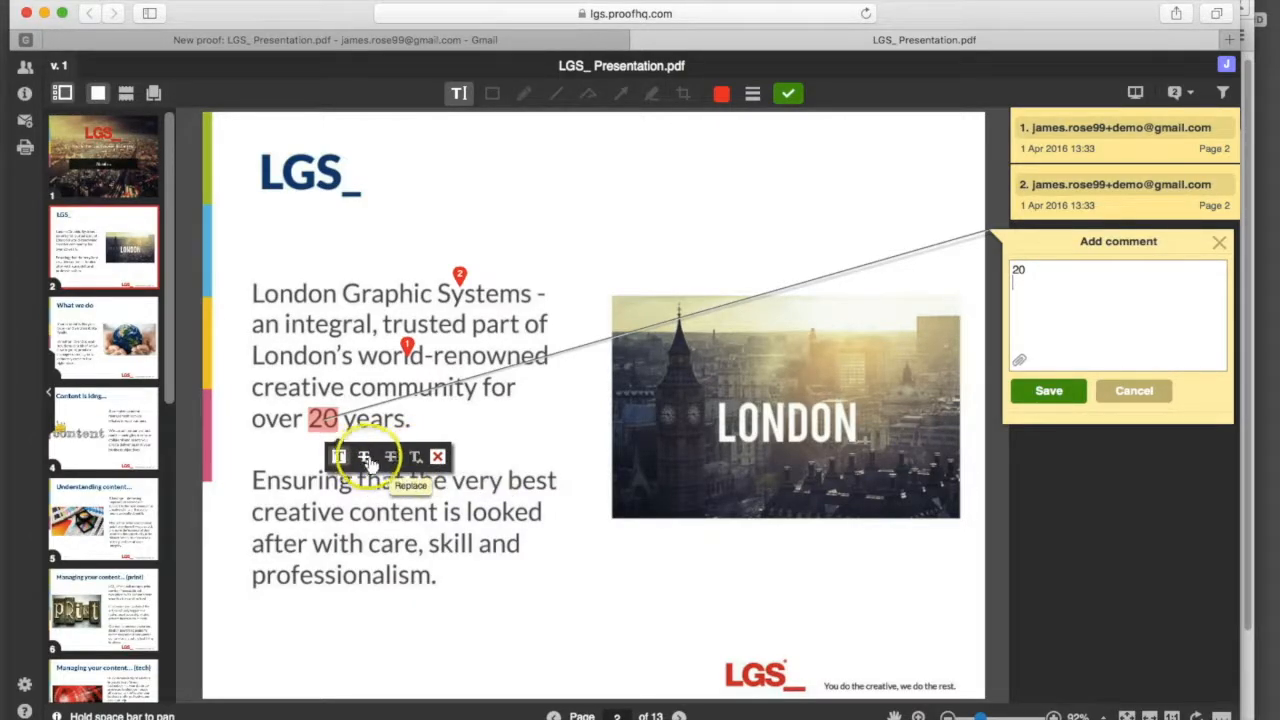
Step: Drop an unfinished insertion after 'world' and review comments 3, 2 and 1 in the list
click(406, 346)
click(458, 280)
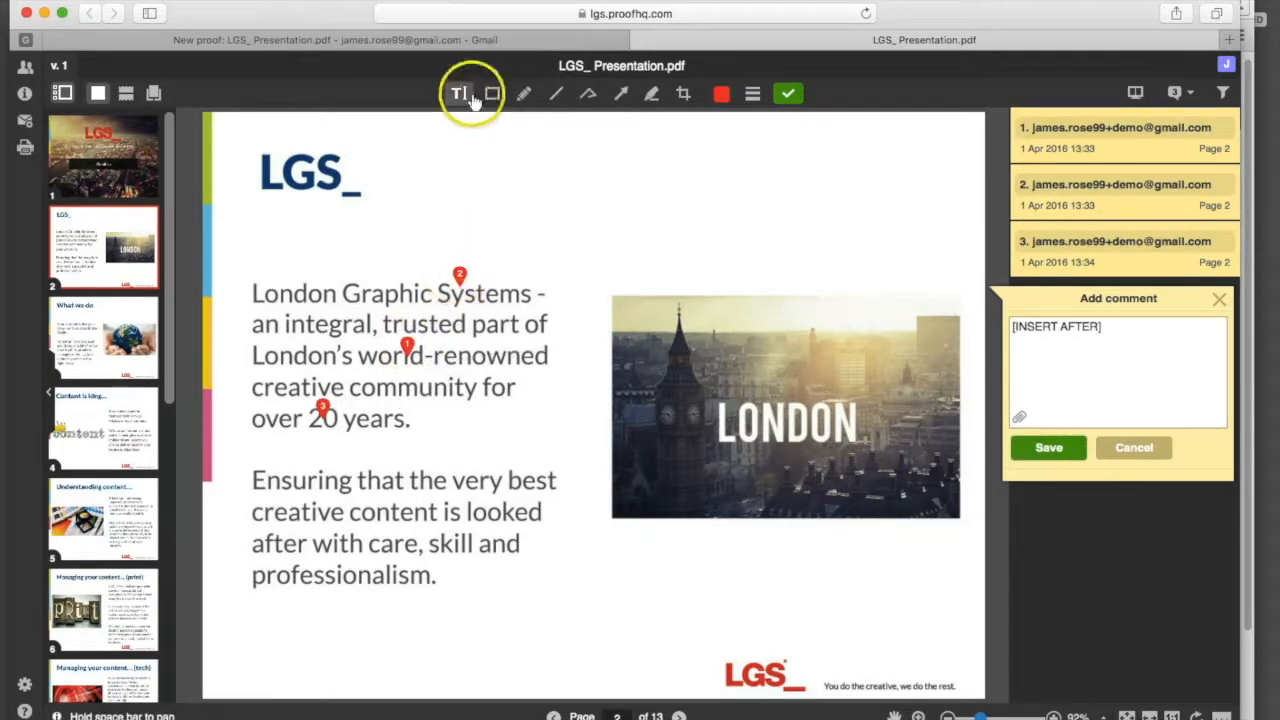
click(1100, 250)
click(1100, 186)
click(1090, 130)
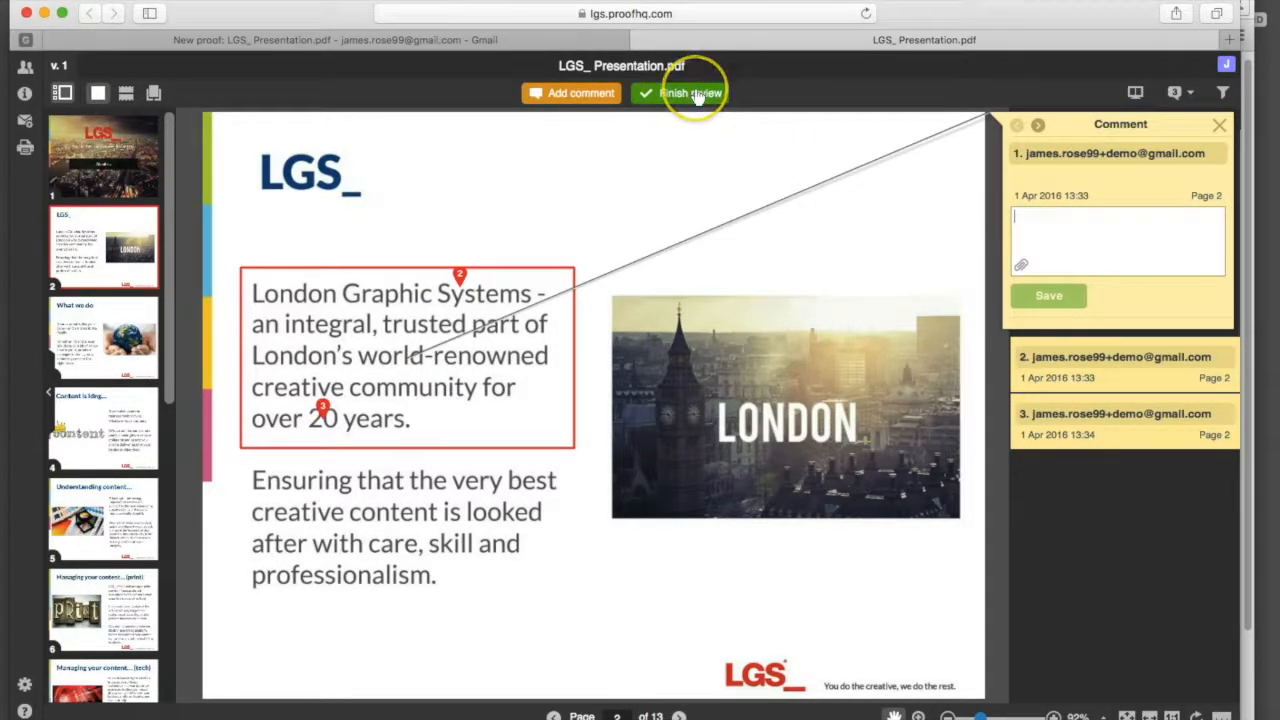
Step: Finish the review and submit the decision Approved with changes
click(697, 94)
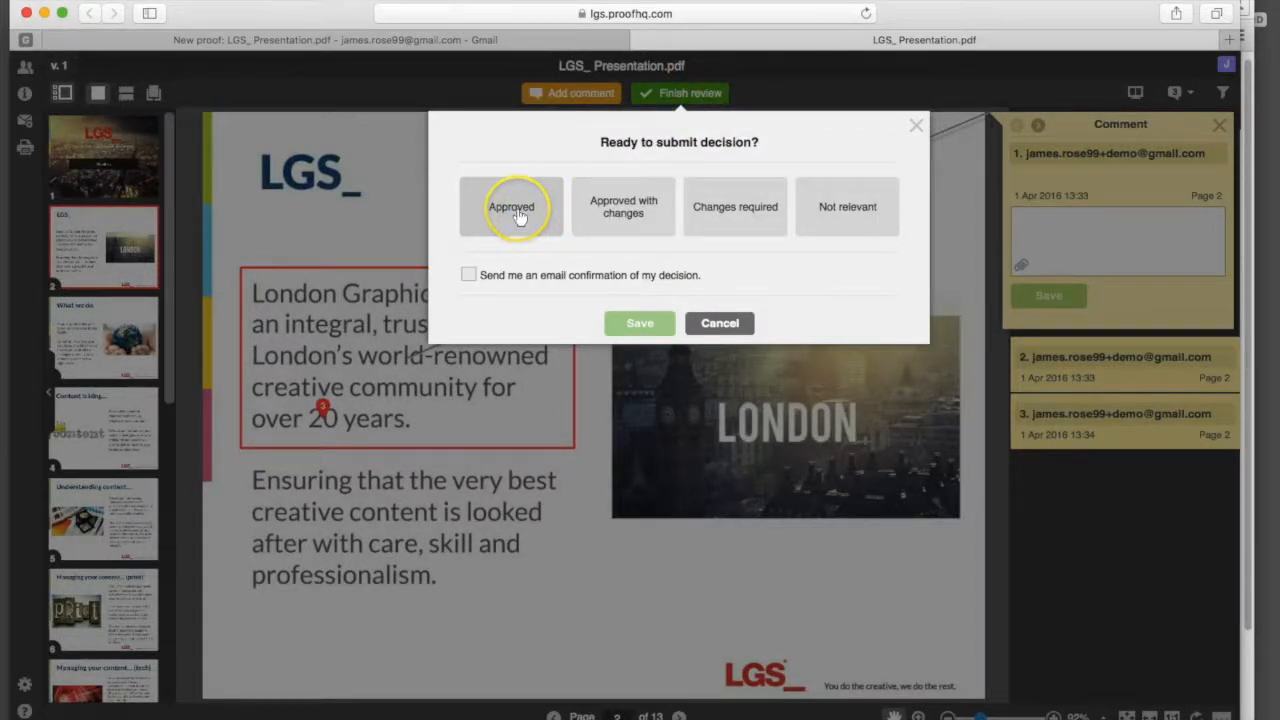
click(613, 212)
click(632, 322)
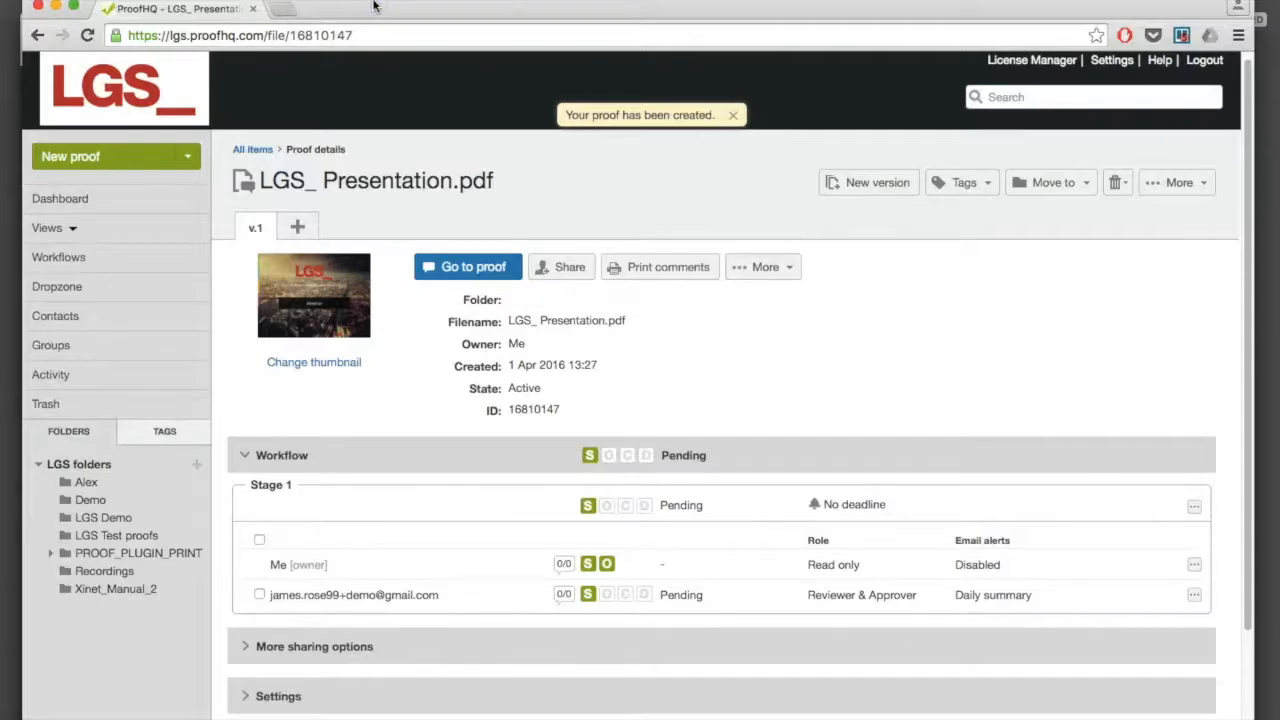
Step: Reload the proof details page to show the workflow status Approved with changes
click(87, 35)
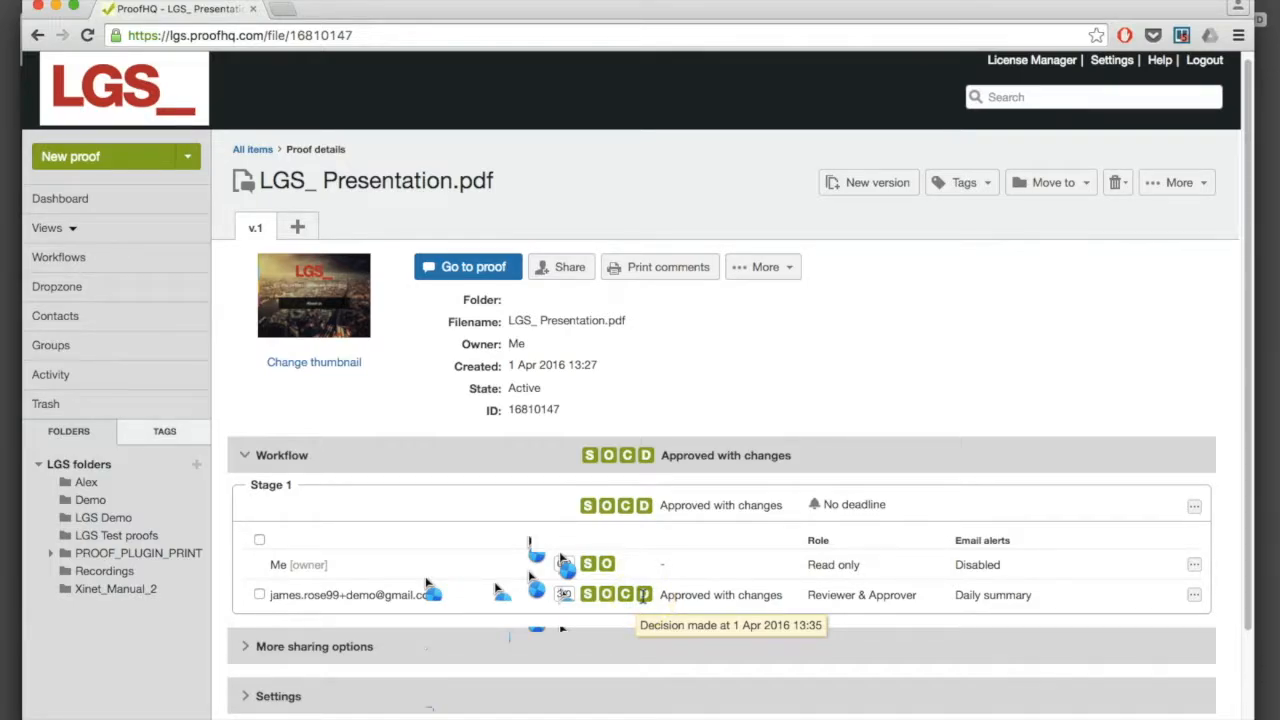
Step: Open the approved proof read-only in a new tab, then switch back to the details tab
click(322, 303)
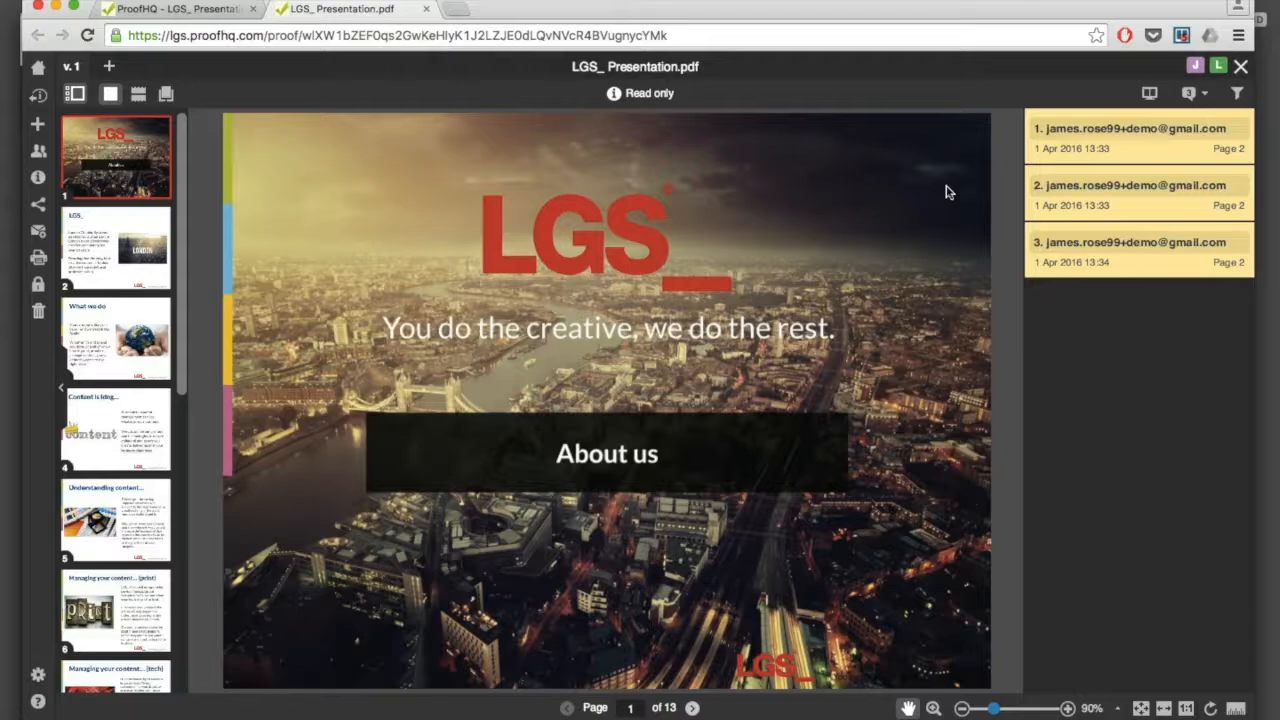
click(195, 10)
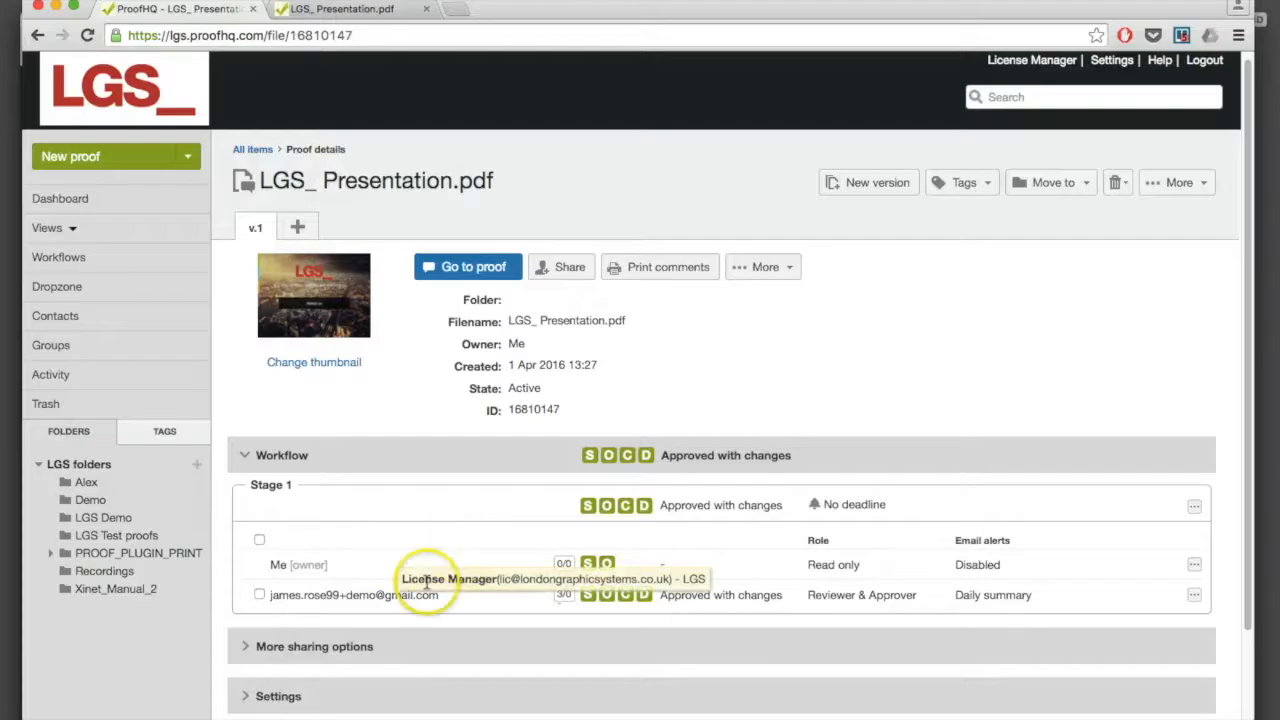